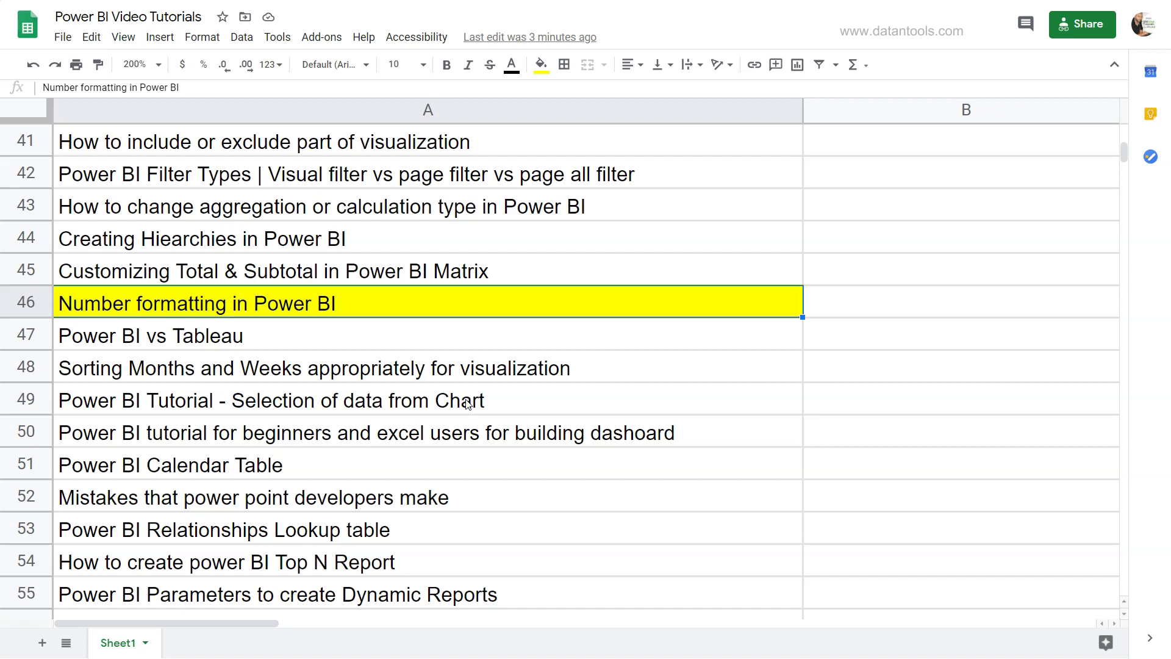
Step: Scroll through the matrix's Format cards in the Visualizations pane
scroll(467, 404, up, 5)
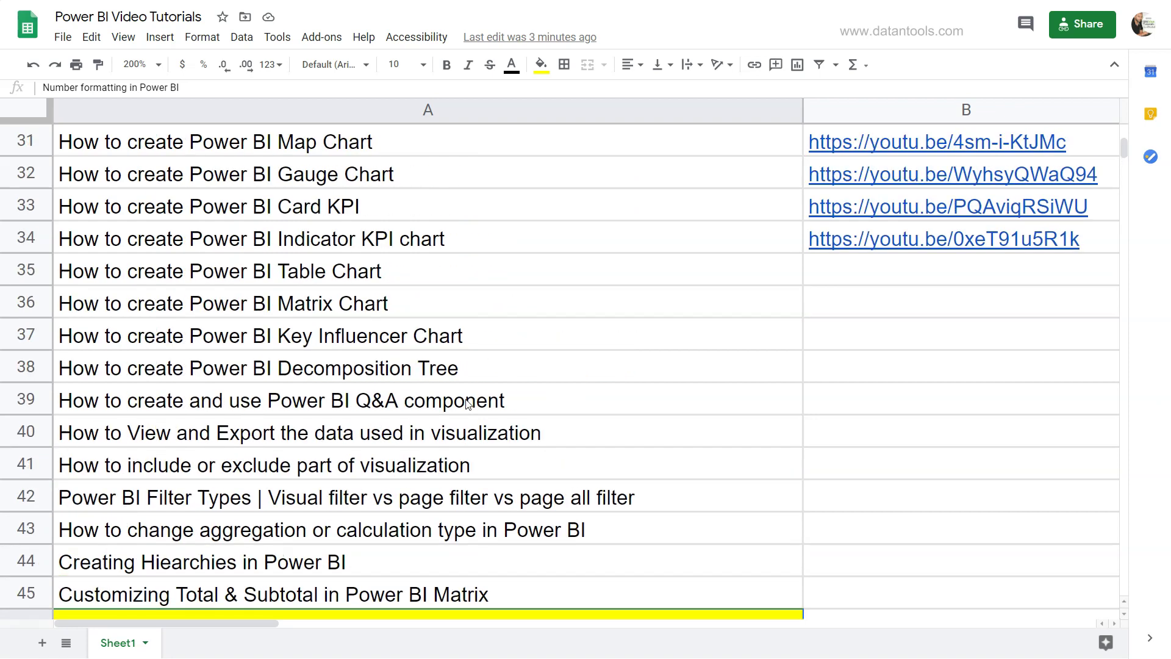
scroll(737, 361, up, 3)
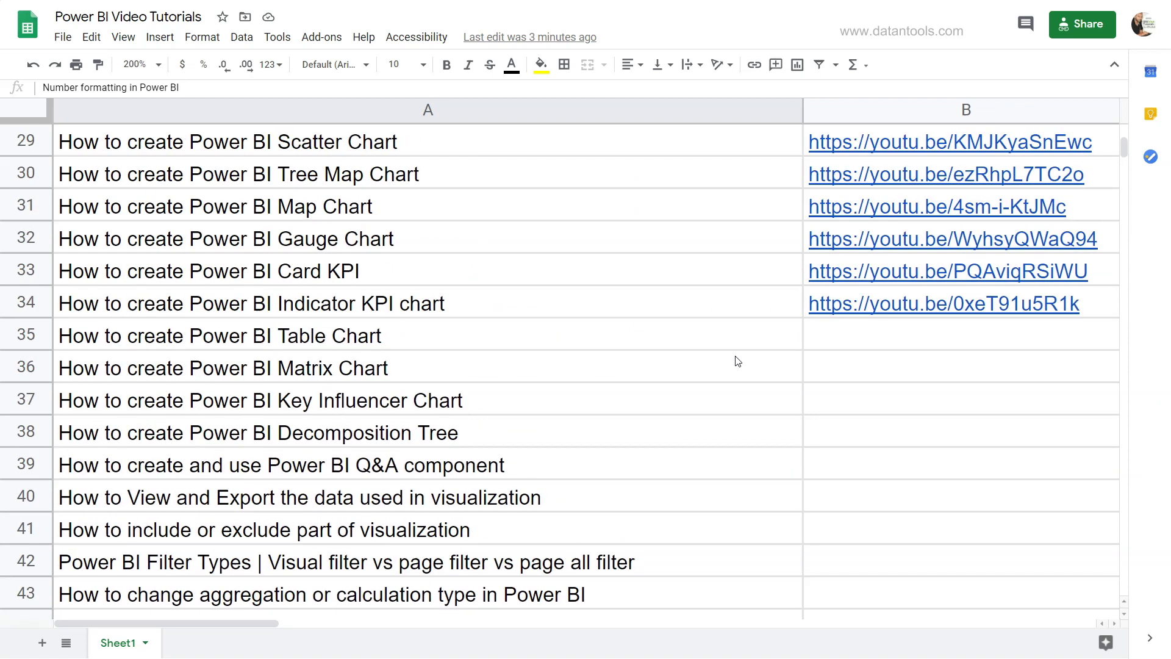
scroll(737, 361, up, 3)
scroll(737, 361, up, 1)
scroll(737, 361, up, 1)
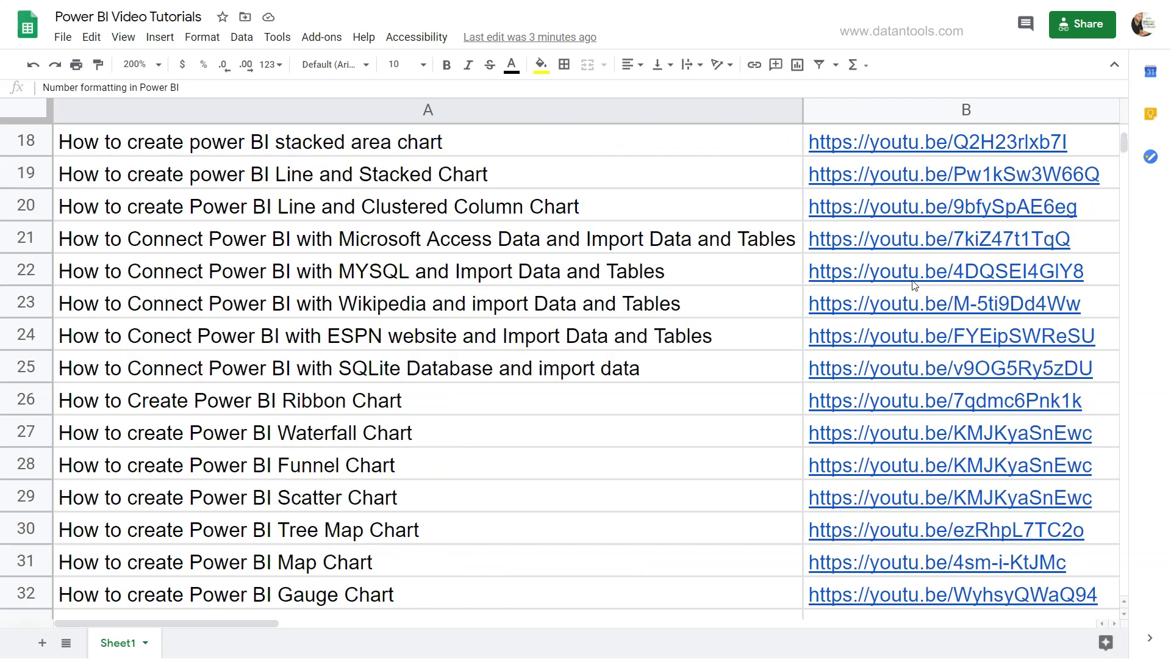
mouse_move(950, 368)
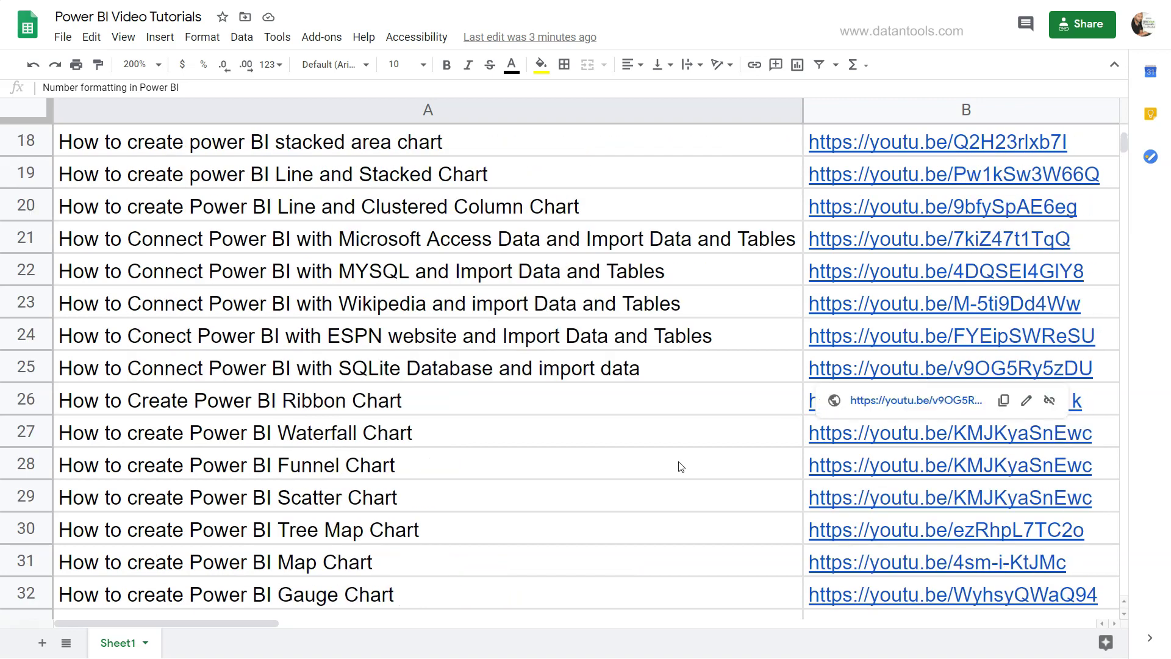
scroll(679, 465, down, 3)
scroll(681, 466, down, 3)
scroll(682, 467, down, 3)
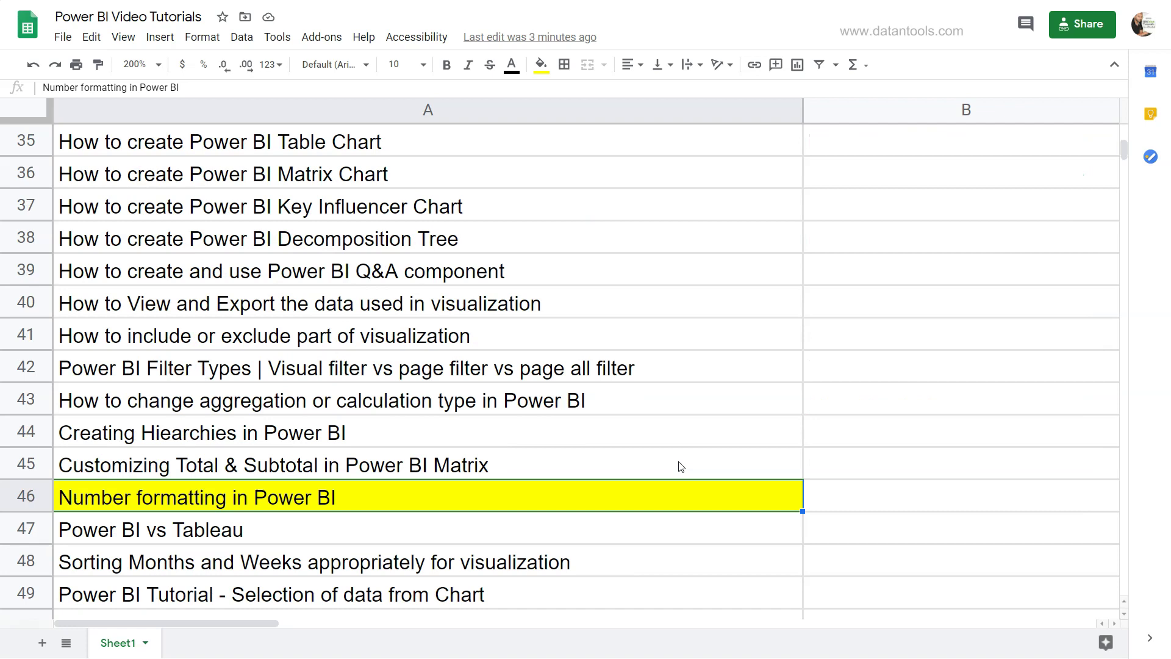
scroll(681, 467, down, 1)
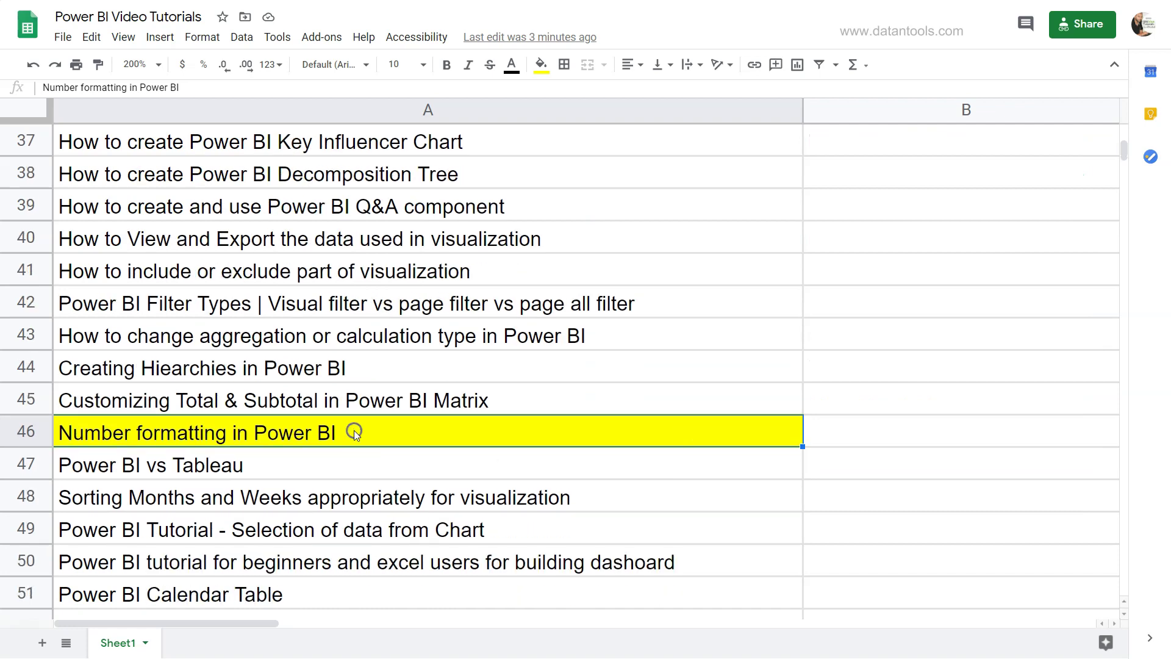
scroll(355, 433, down, 2)
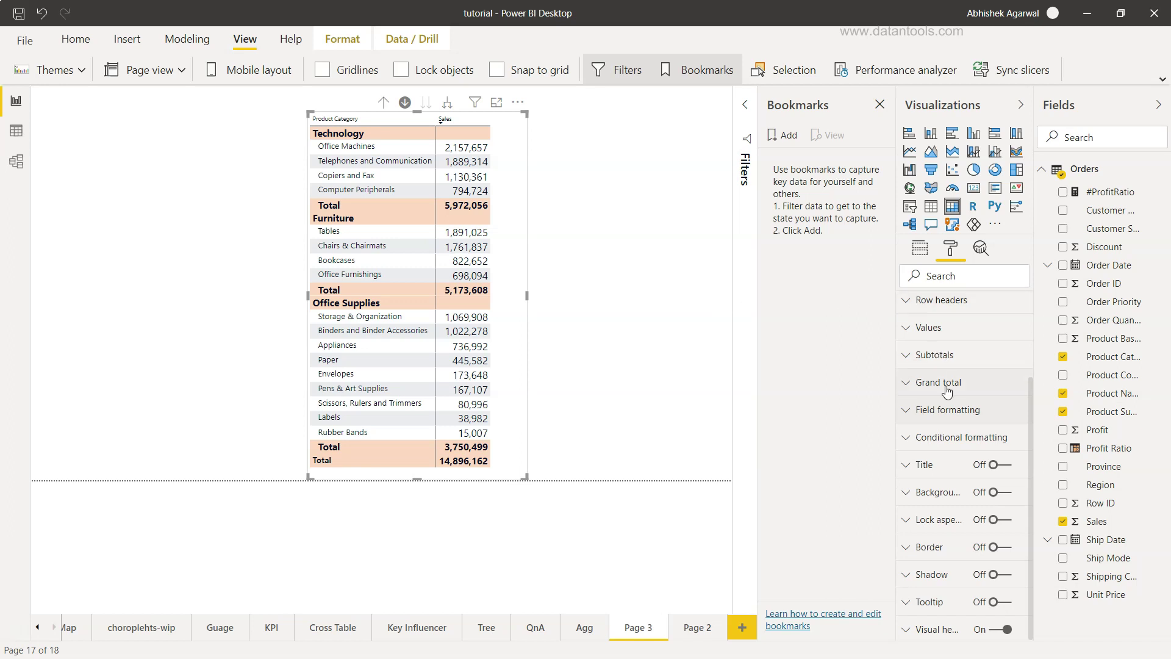
scroll(933, 305, up, 1)
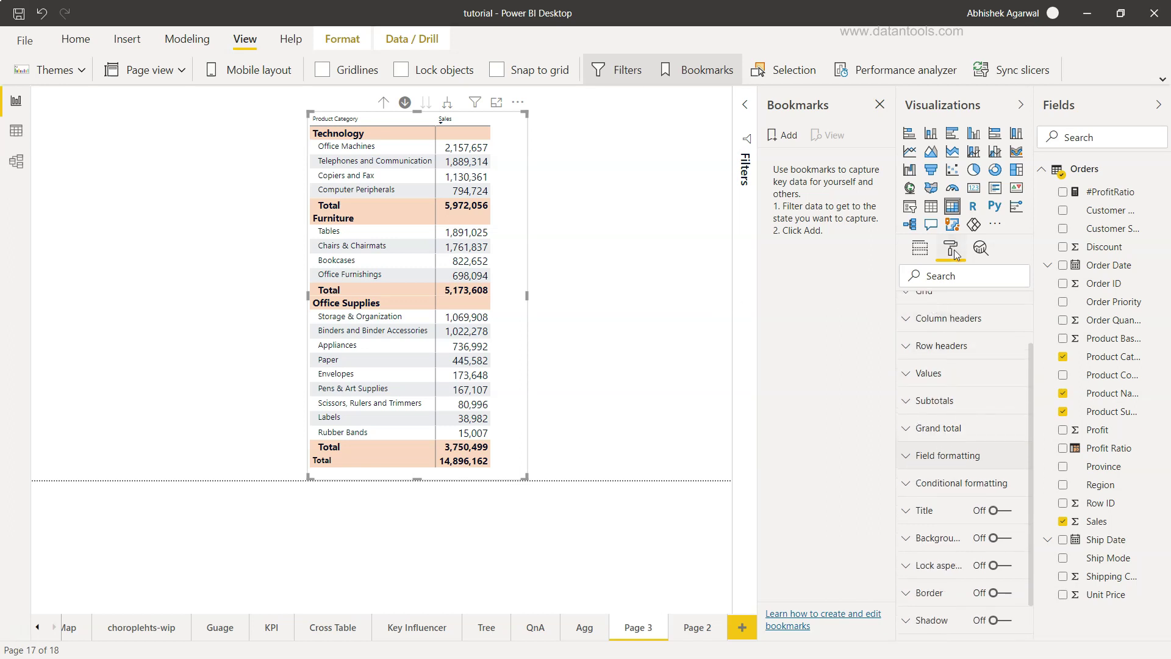
Step: In Field formatting, set the Sales display units to Thousands after briefly trying Millions
click(915, 457)
scroll(915, 464, down, 1)
scroll(913, 463, down, 2)
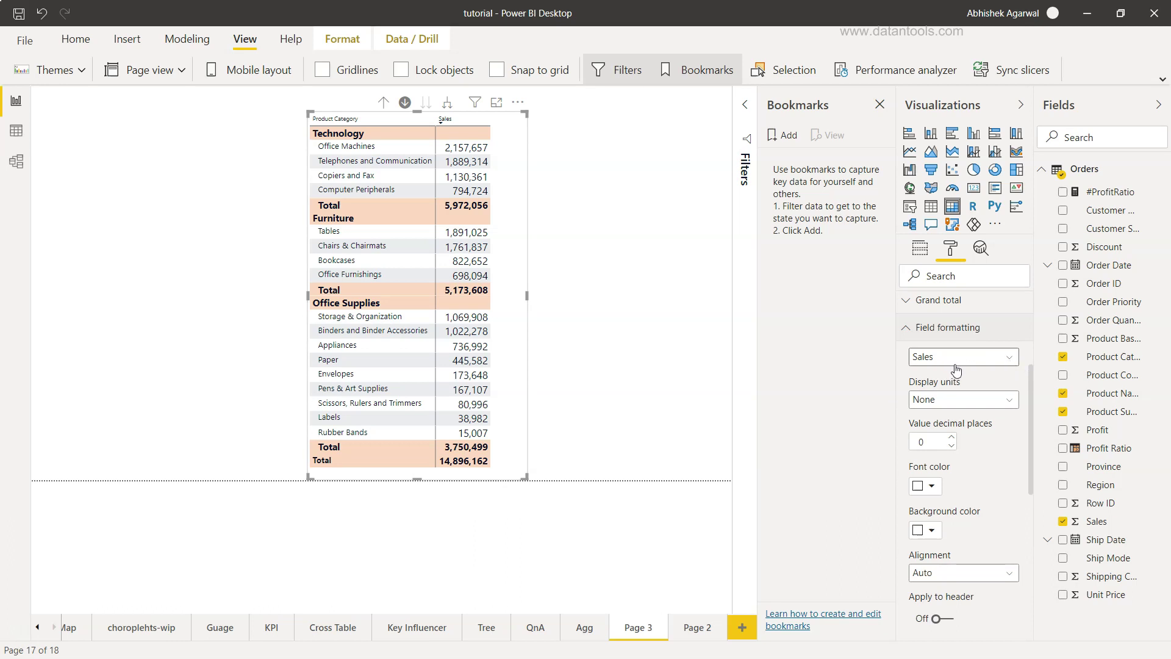
click(975, 400)
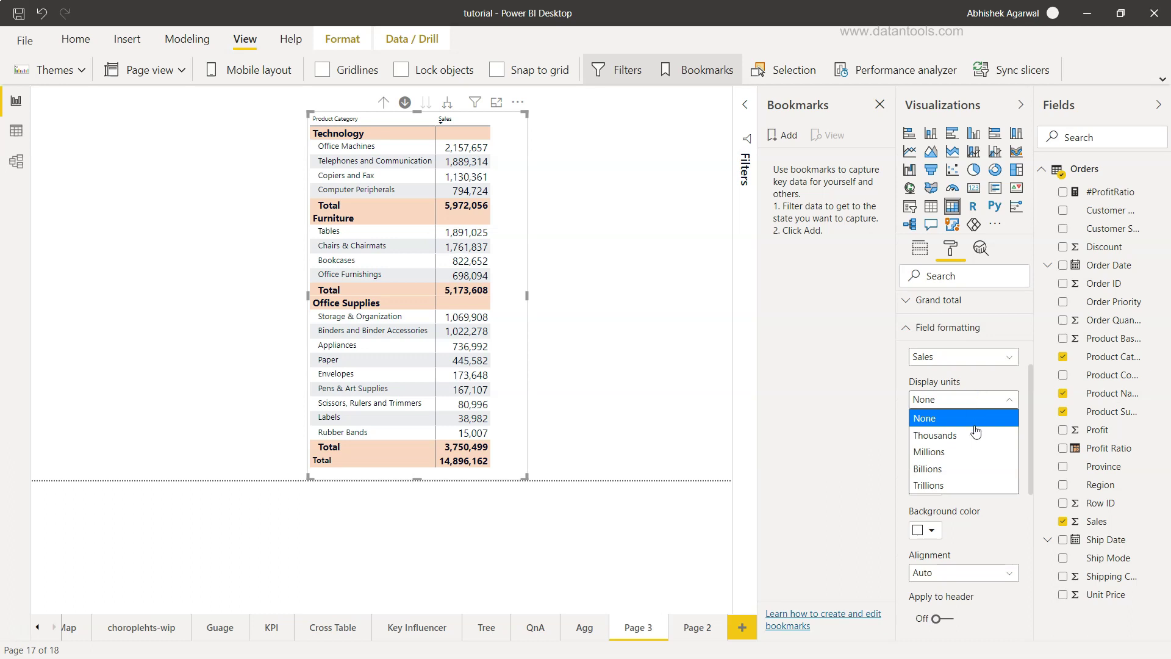
click(975, 435)
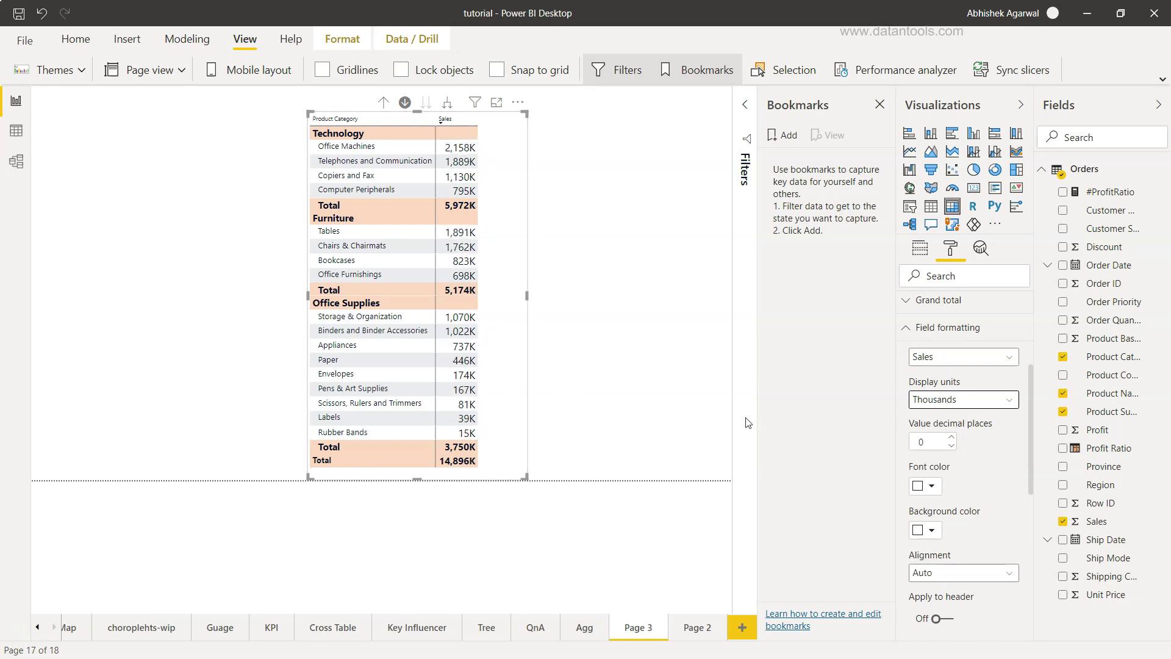
click(928, 401)
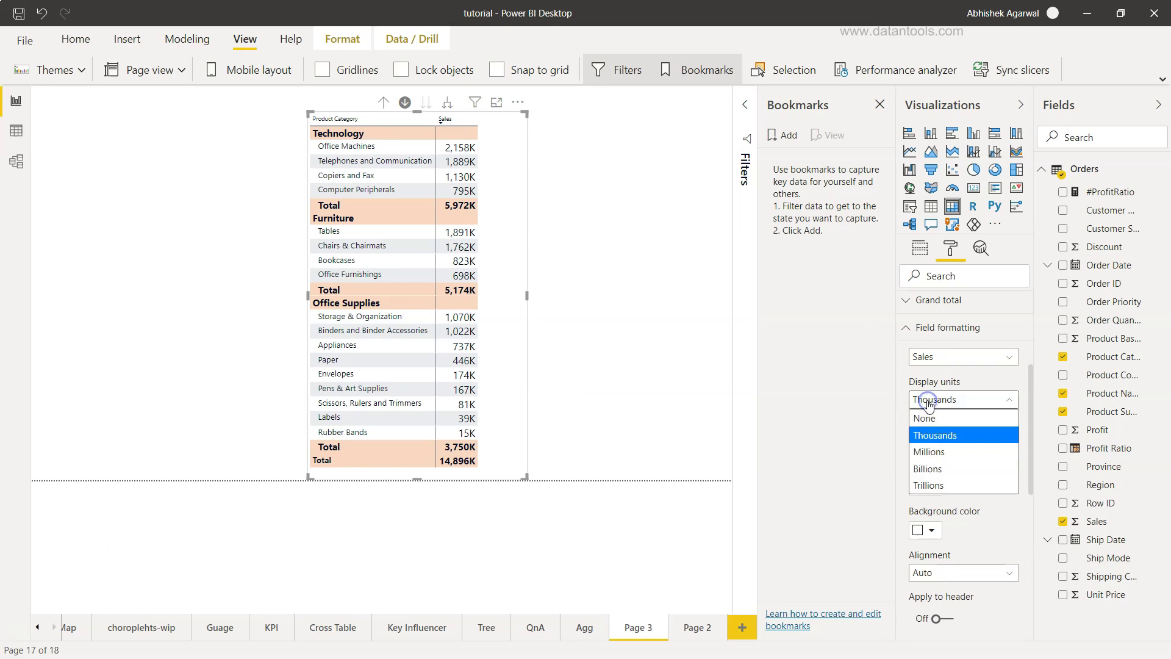
click(929, 452)
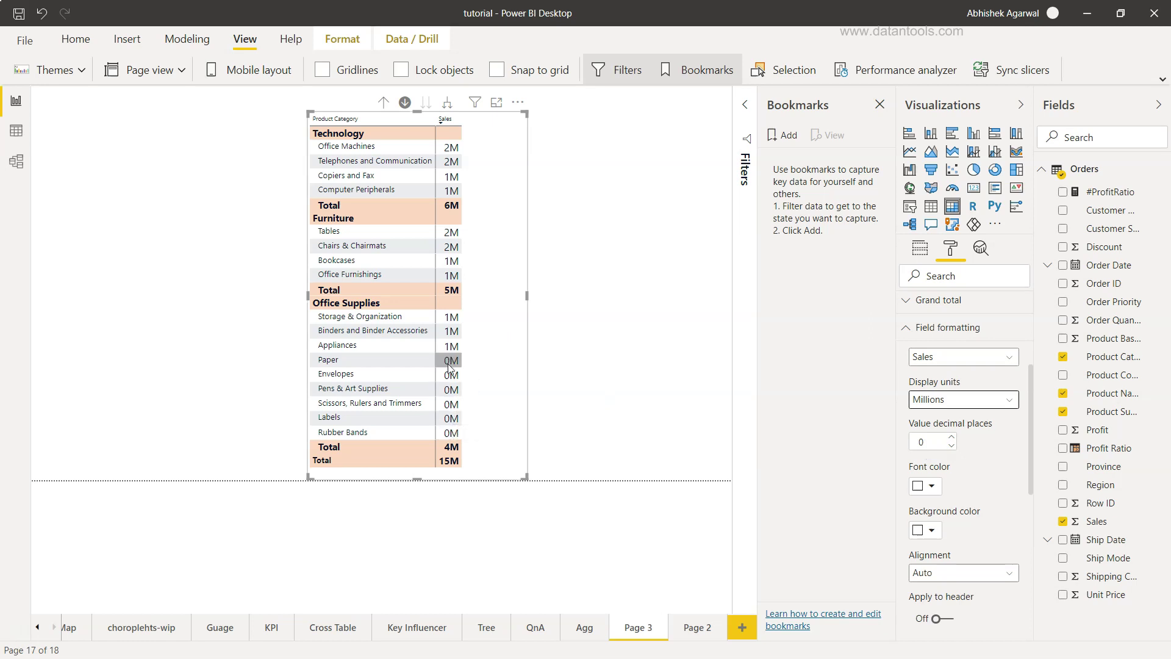
click(940, 401)
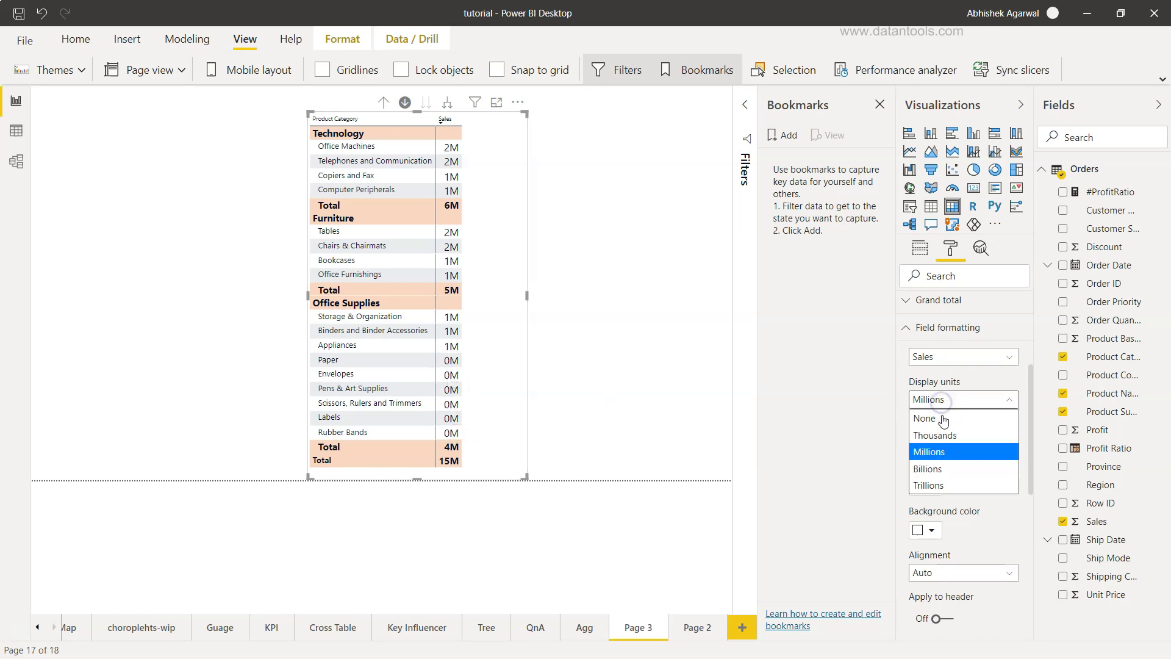
click(948, 442)
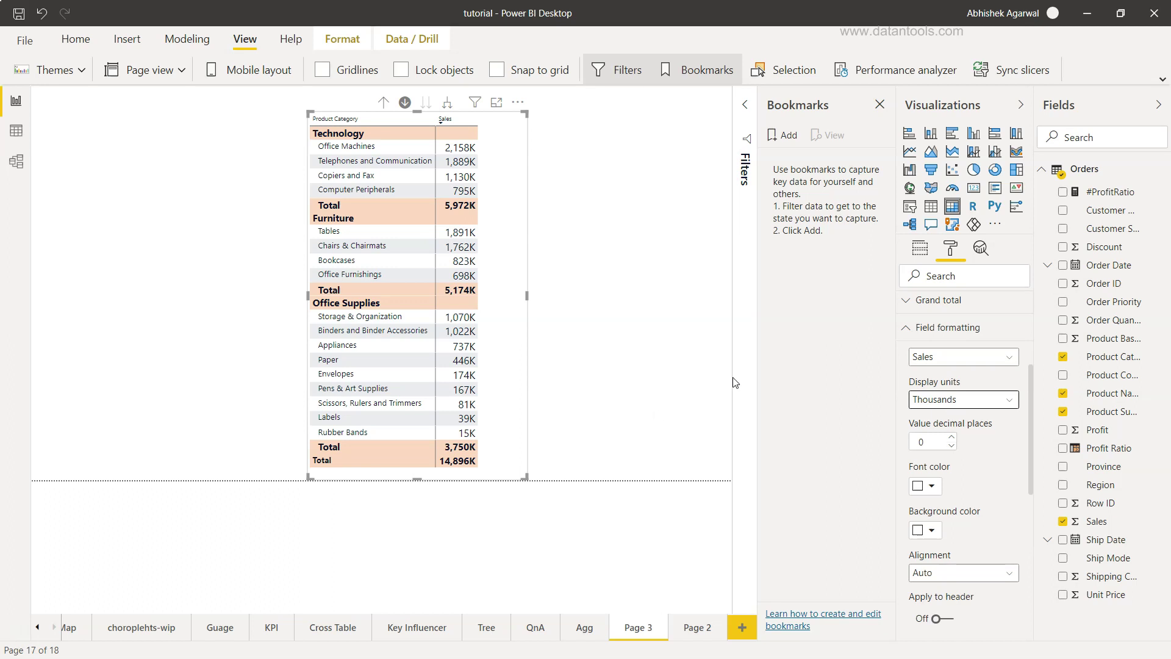
click(952, 439)
click(952, 439)
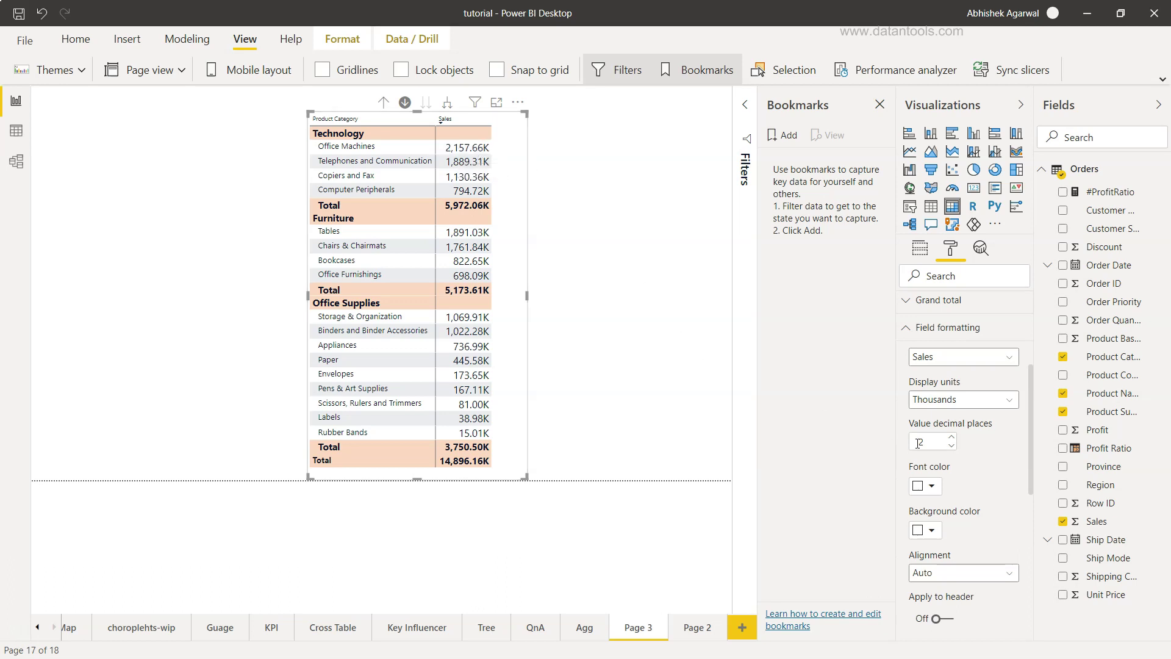
click(951, 446)
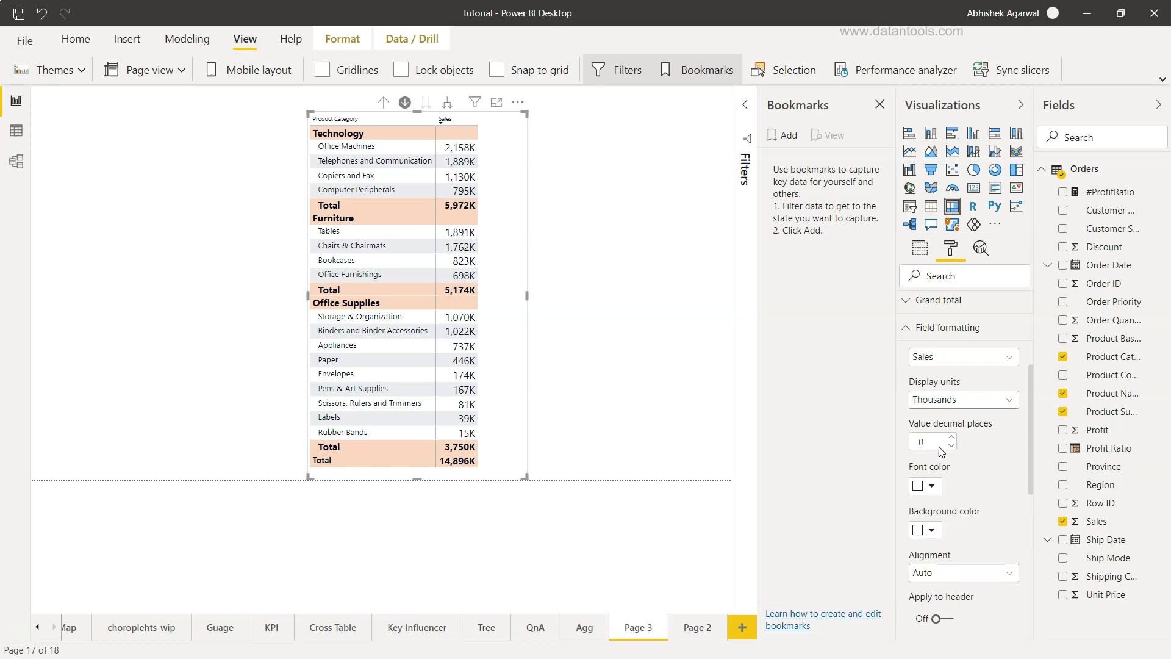
Step: Check the Sales values font colour choices, leaving the colour unchanged
scroll(938, 446, down, 3)
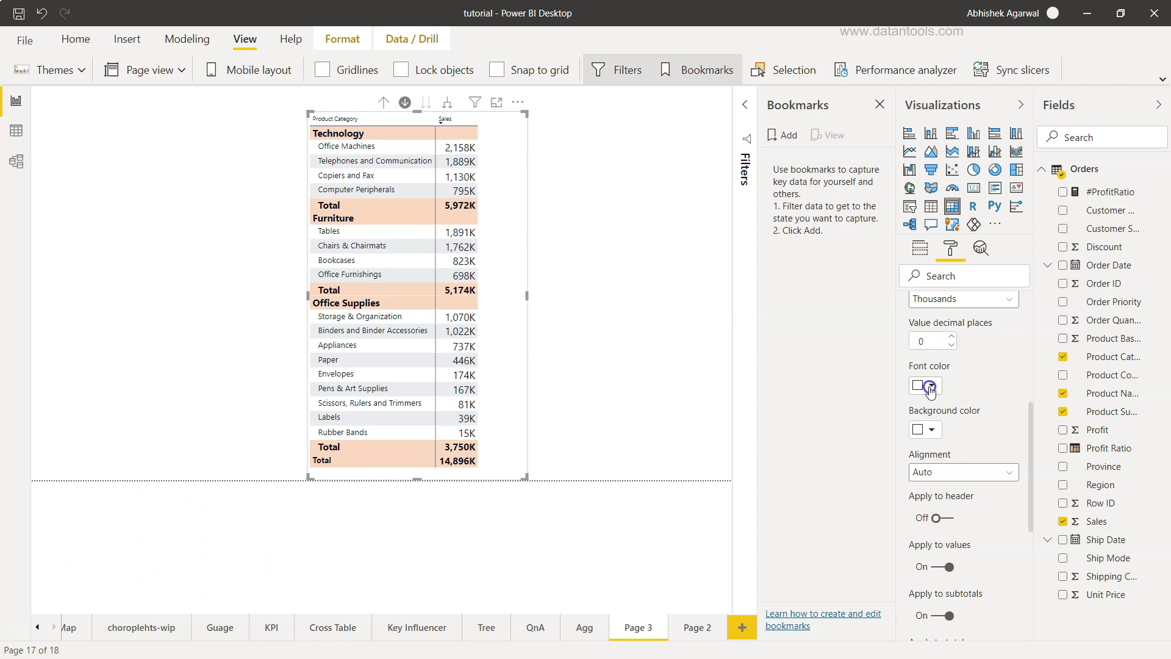
click(930, 385)
click(835, 416)
scroll(970, 415, down, 2)
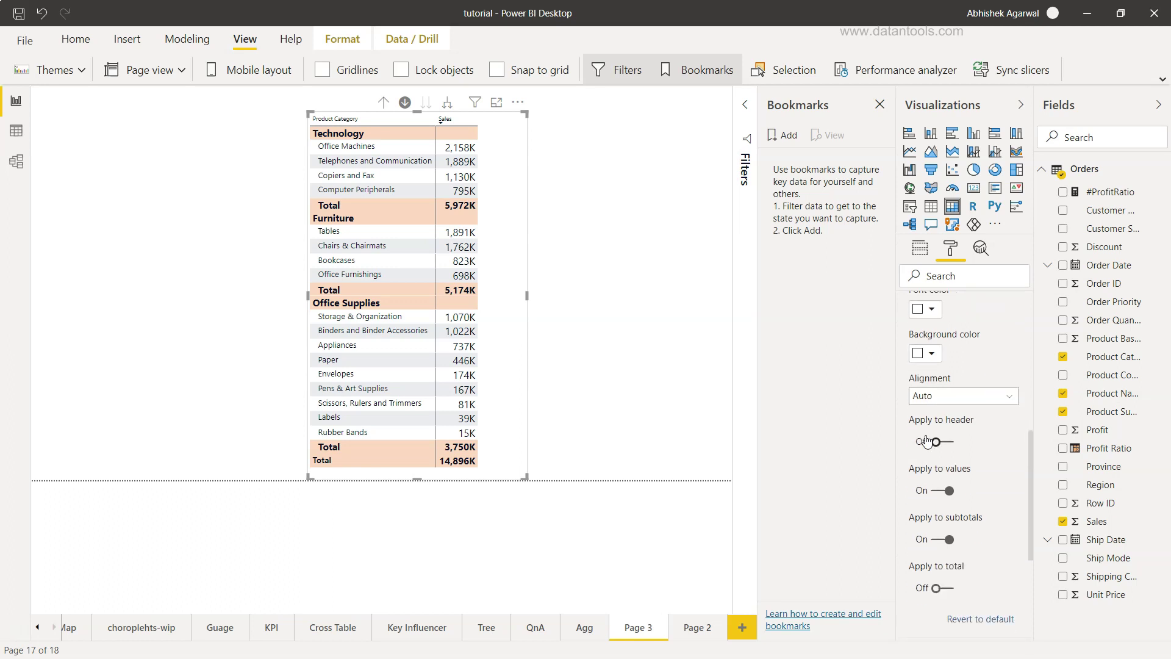
Step: Set Sales alignment to Center for values and subtotals, with Apply to header off
click(977, 403)
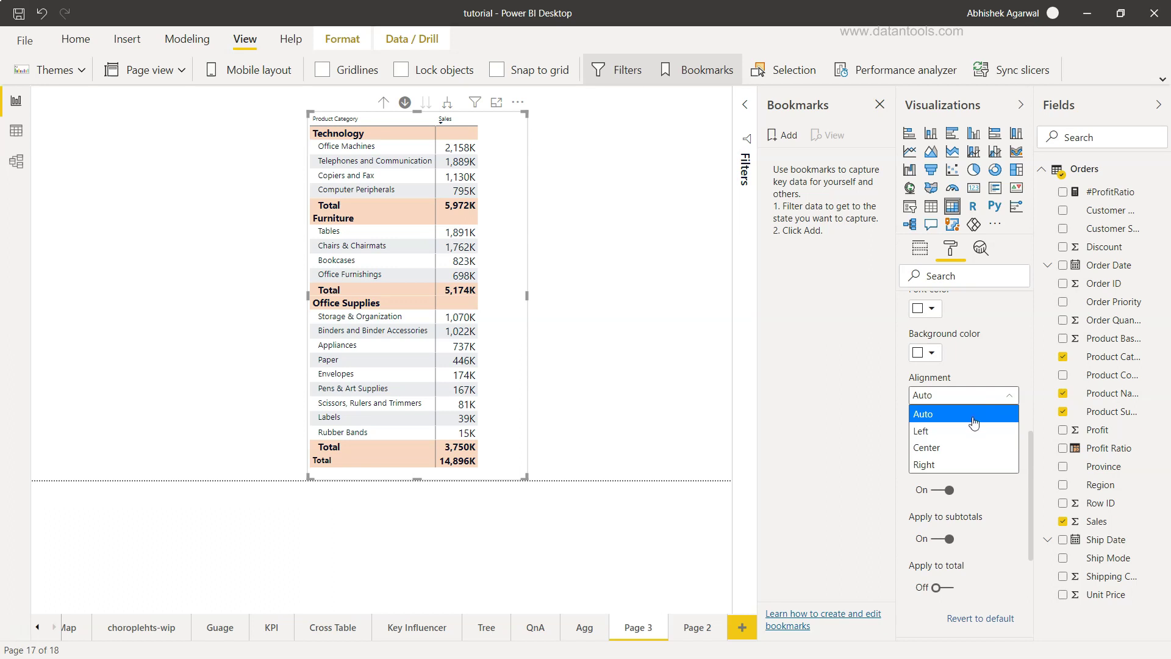
click(969, 447)
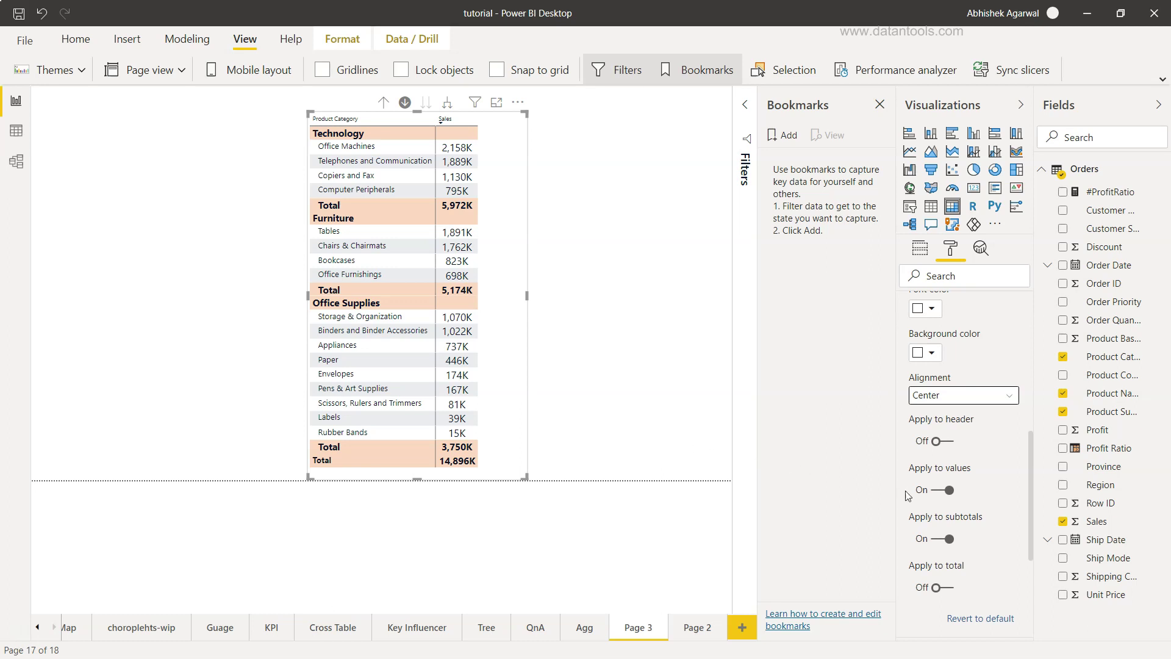
click(949, 445)
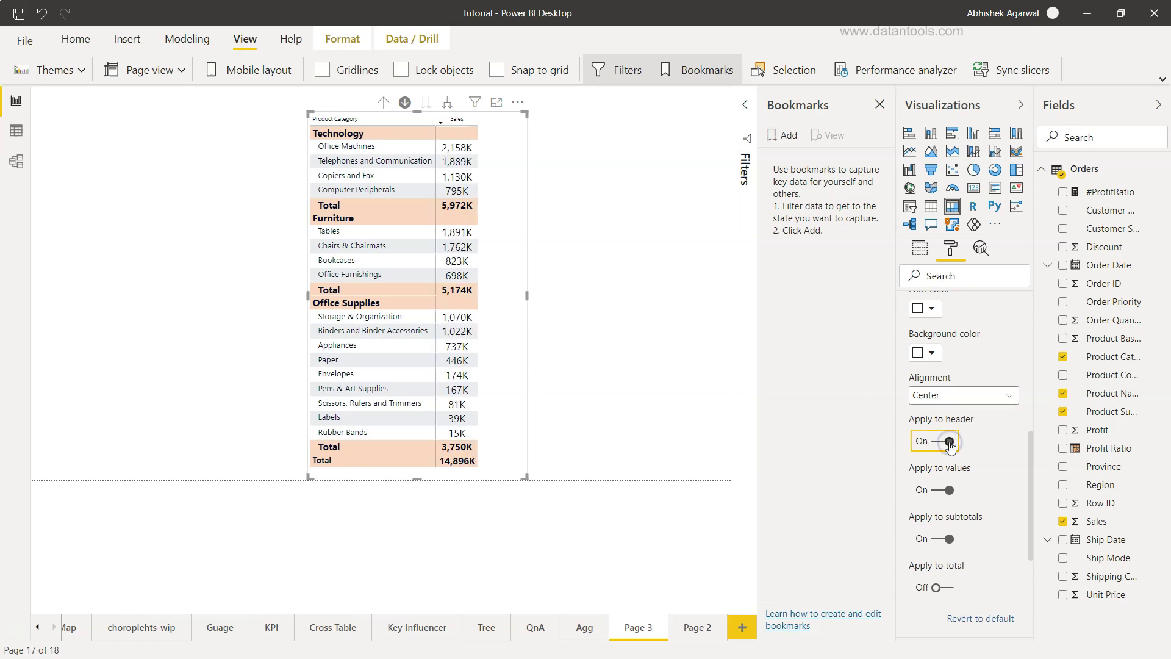
click(940, 444)
click(942, 491)
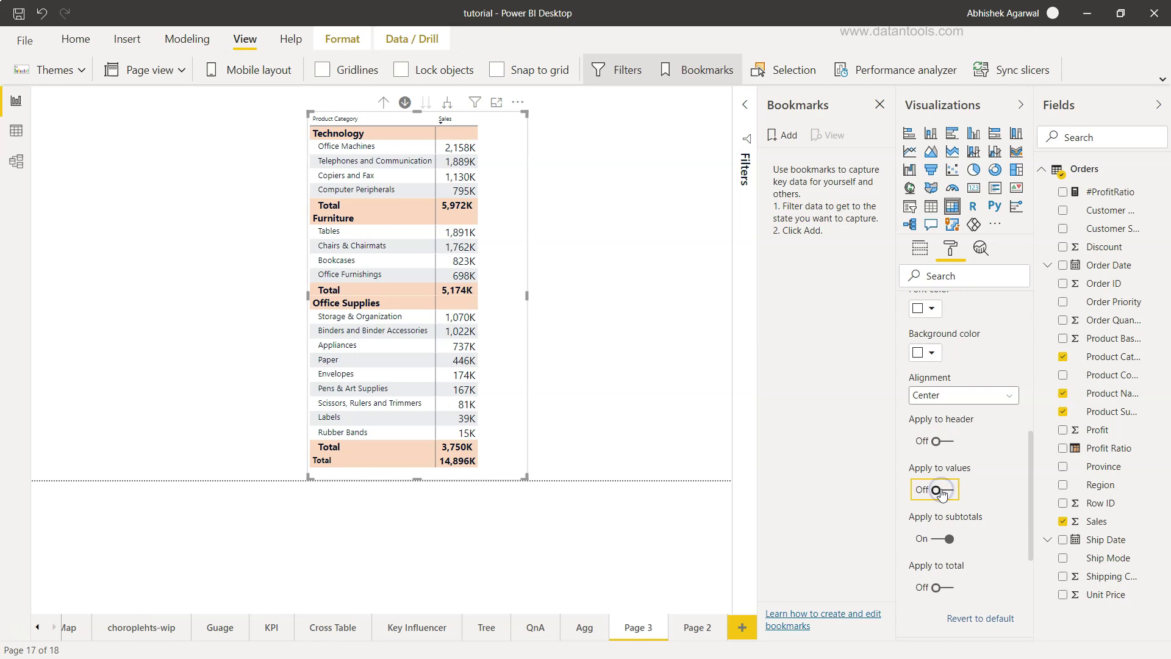
click(944, 491)
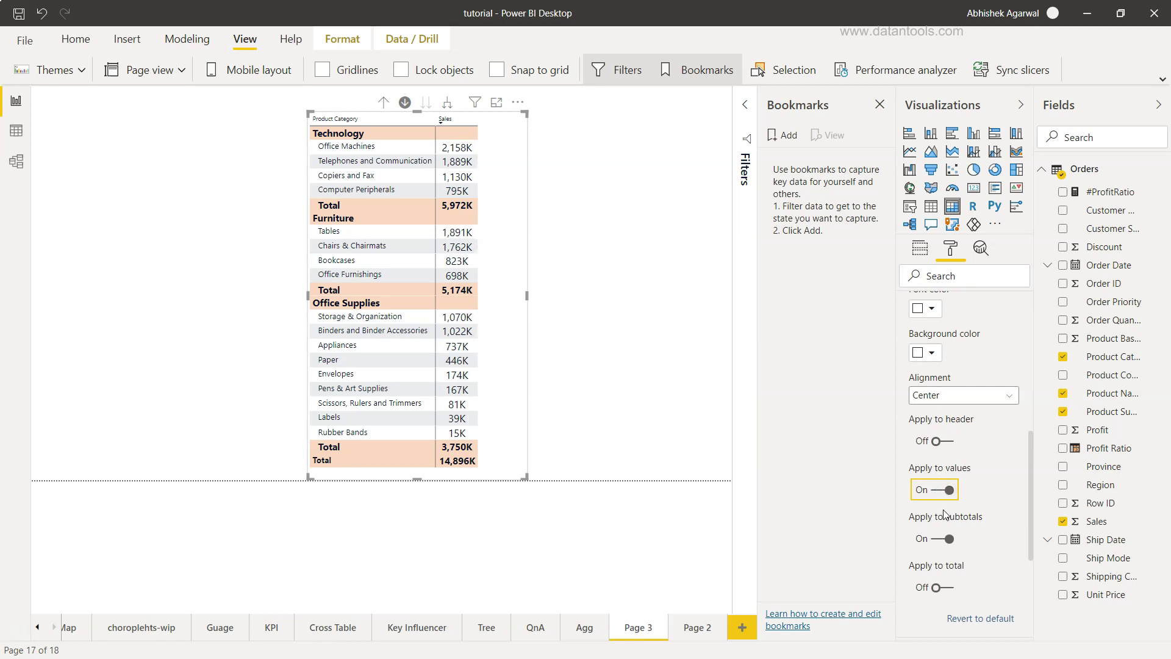
scroll(946, 542, down, 3)
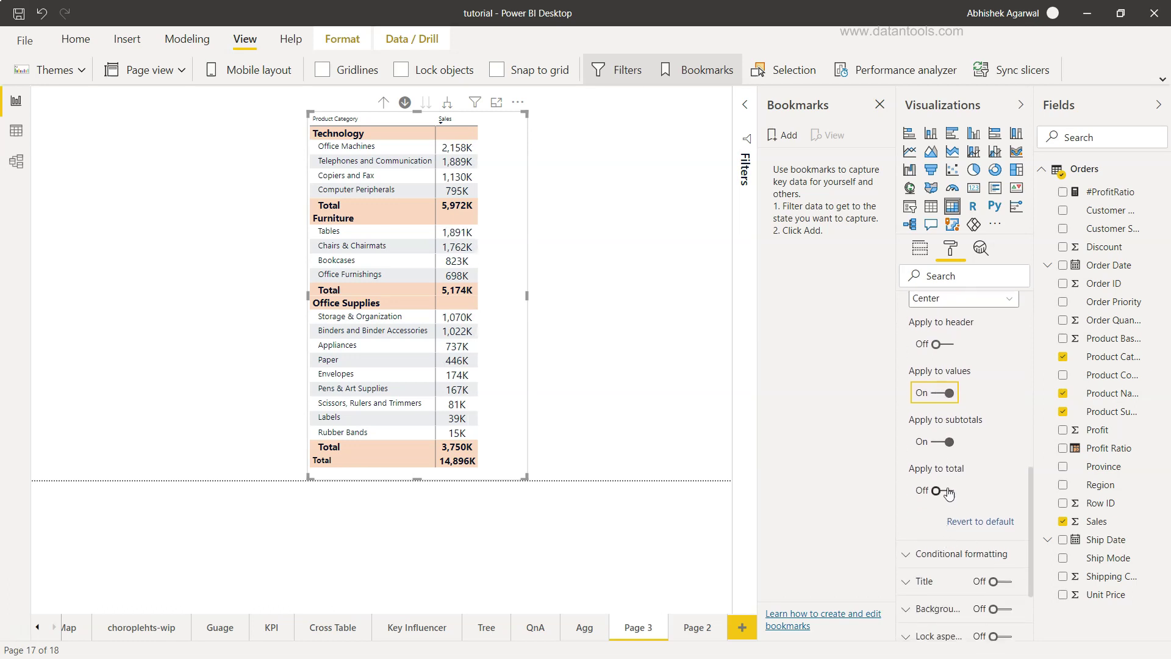
scroll(949, 491, up, 4)
scroll(948, 490, up, 1)
scroll(944, 427, up, 3)
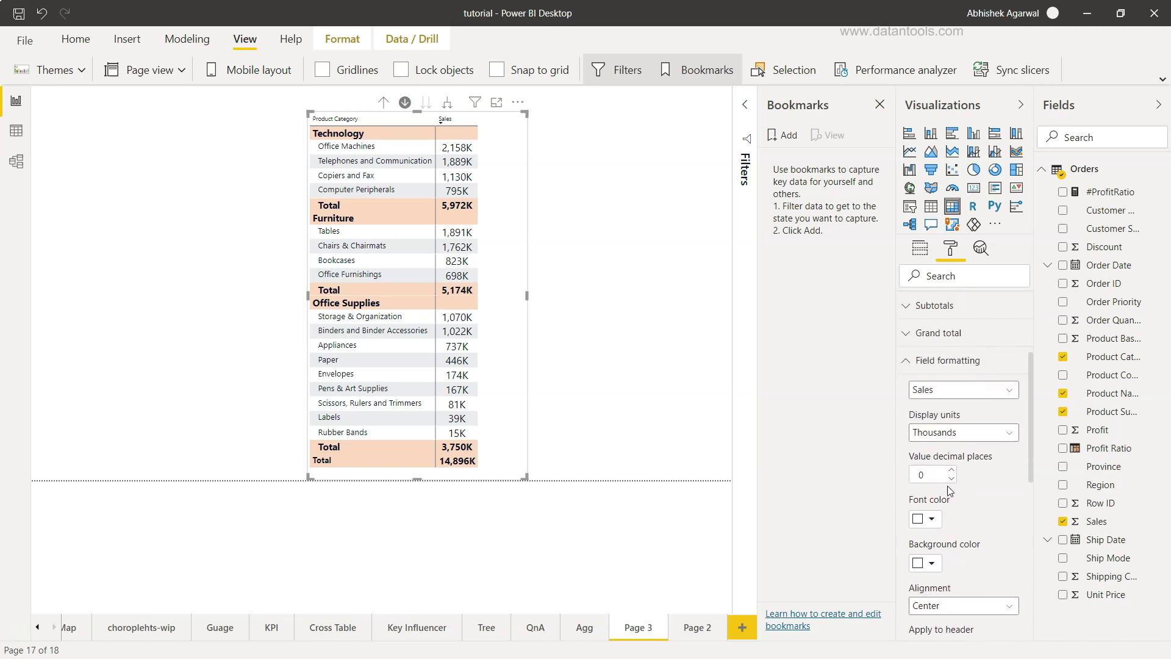
Step: Under Conditional formatting, turn on a Background color scale for the Sales field
click(915, 373)
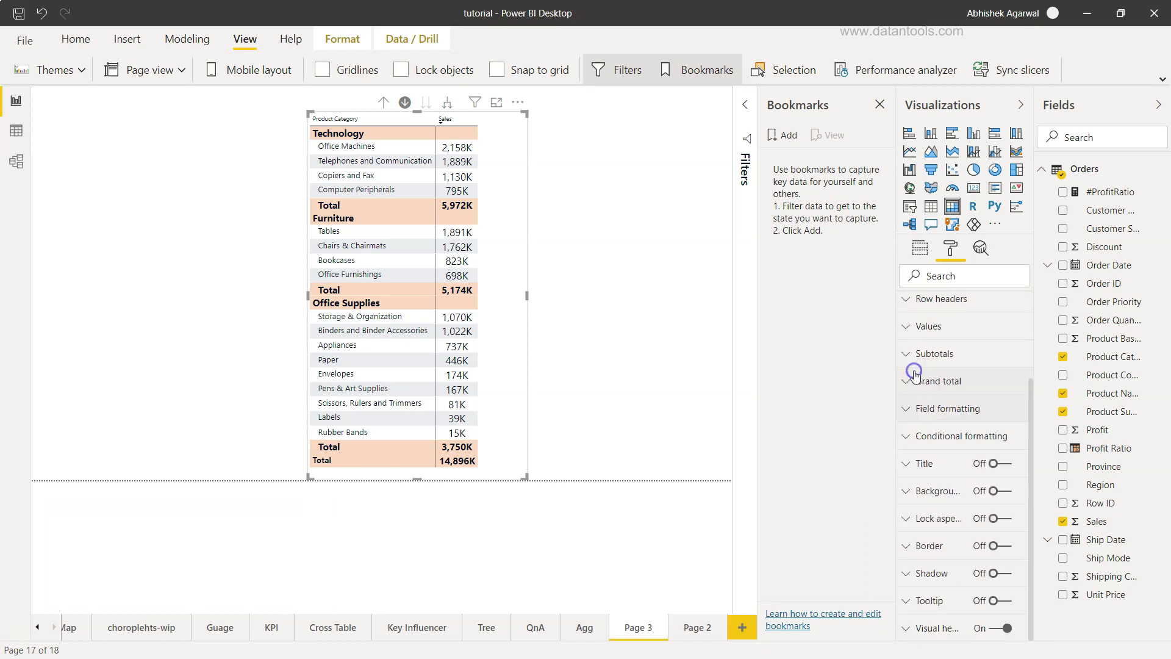
click(916, 437)
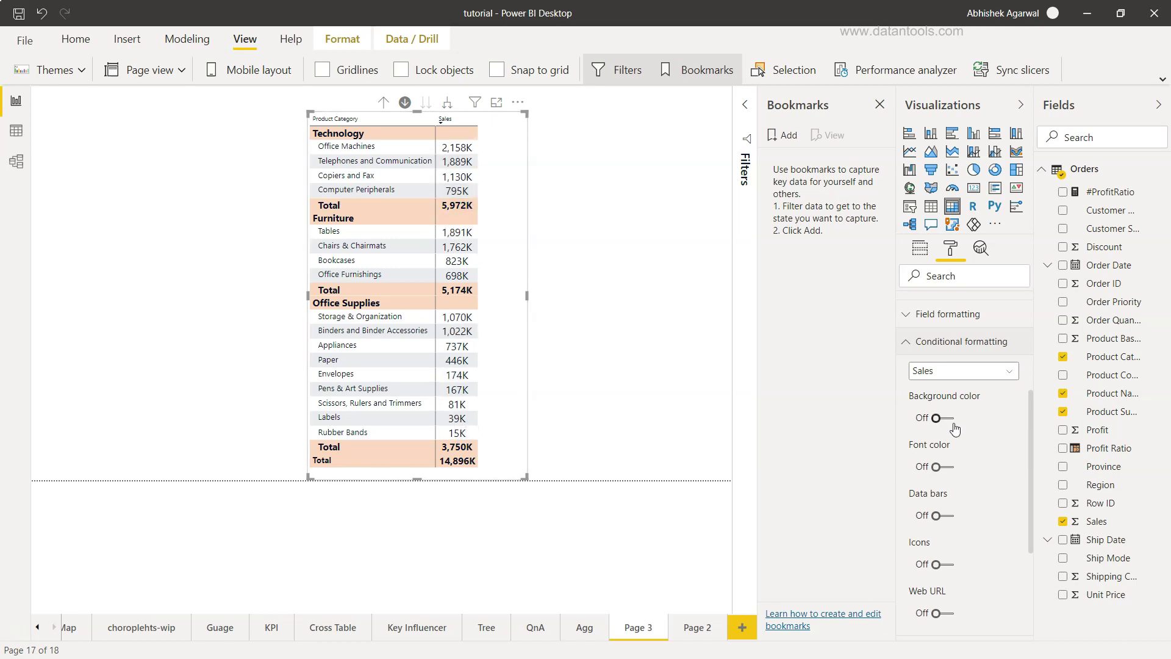
click(970, 373)
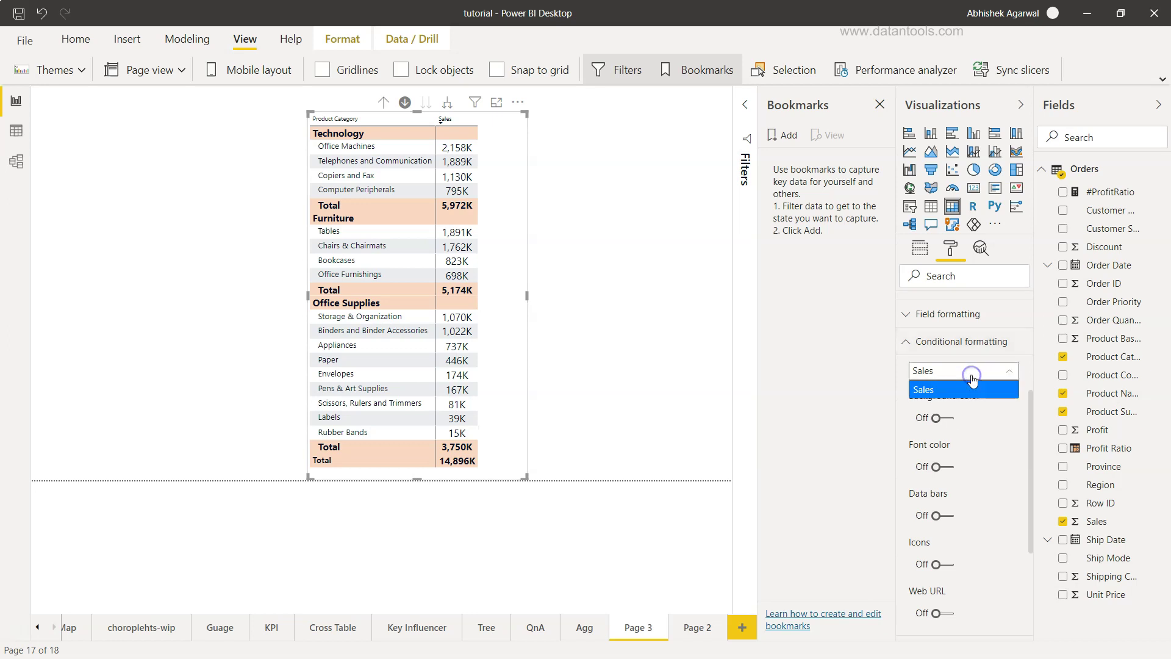
click(947, 418)
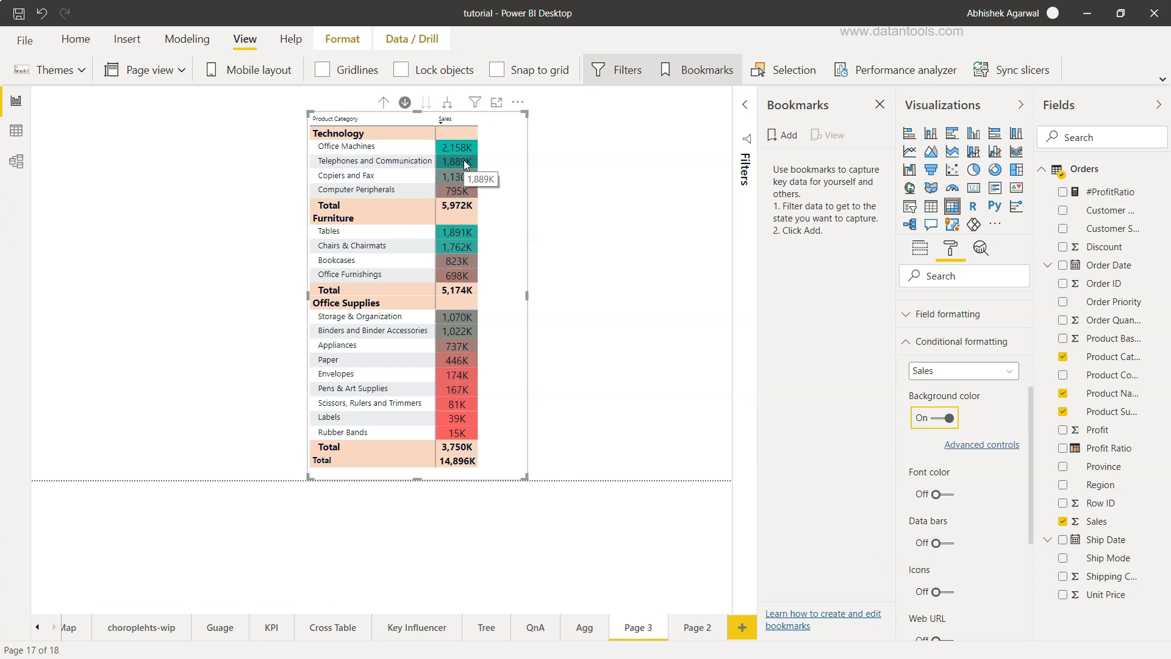
Step: In the advanced background colour rules, base the colours on #ProfitRatio instead of Sum of Discount
click(975, 444)
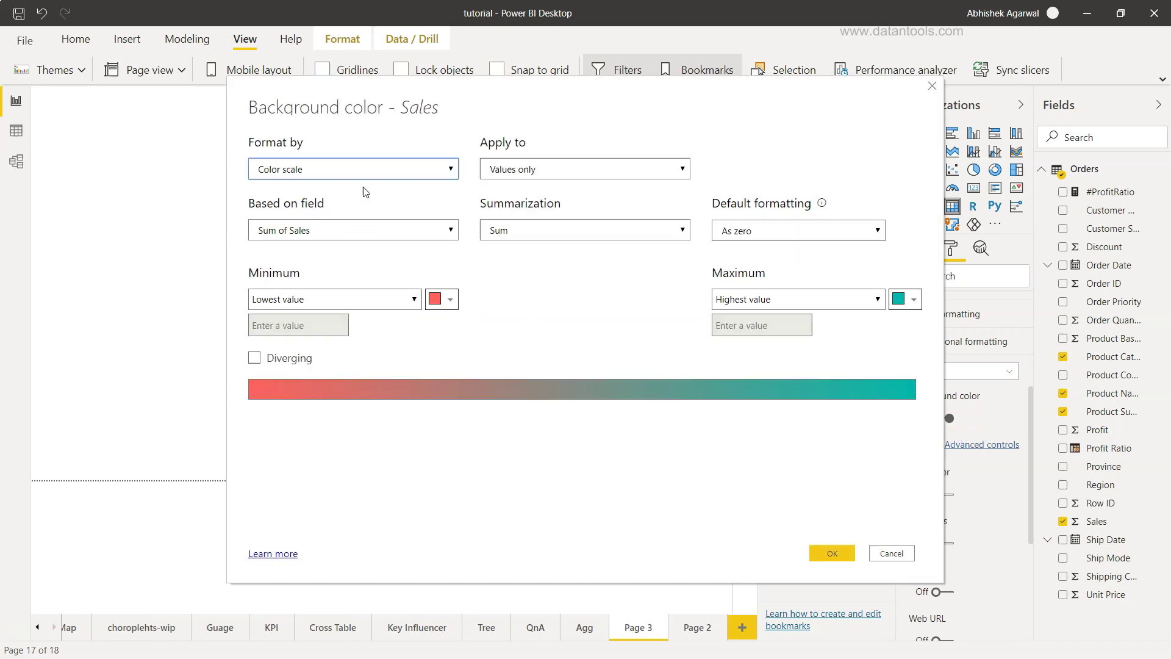
click(348, 234)
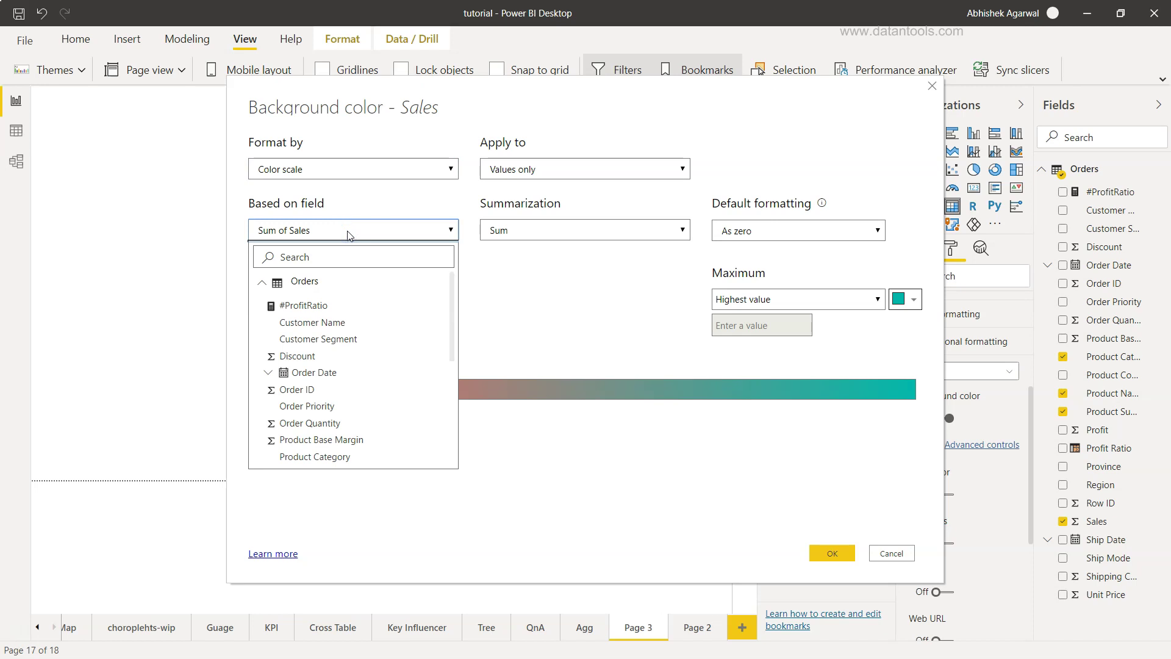
click(378, 355)
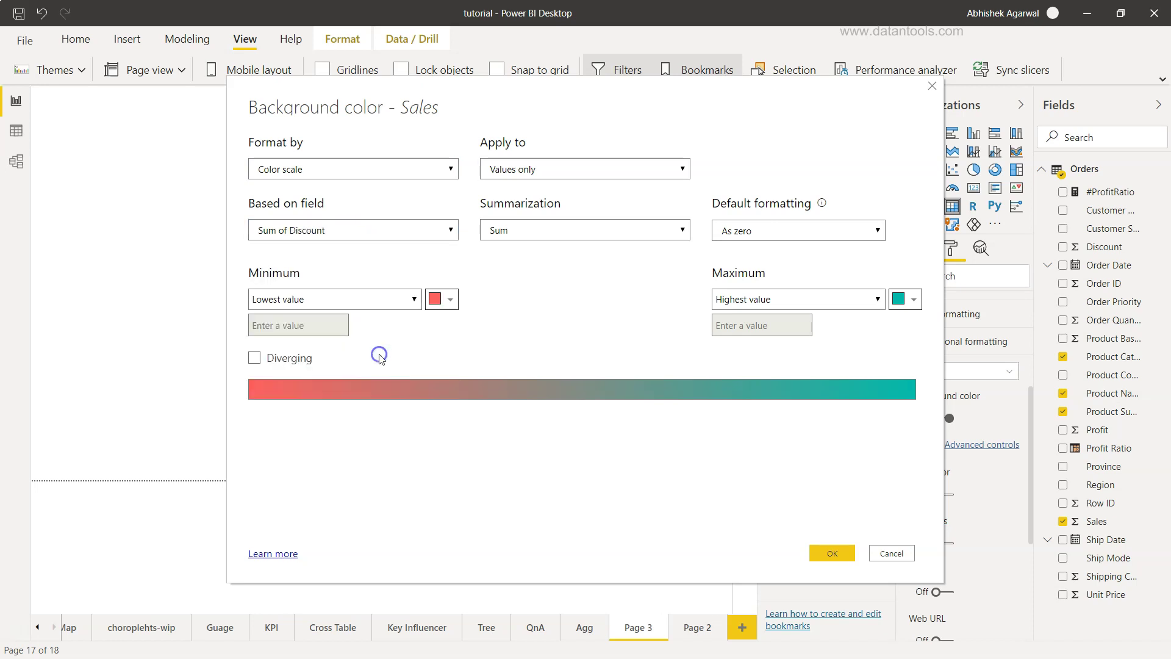
click(378, 229)
scroll(368, 349, down, 2)
scroll(367, 349, up, 2)
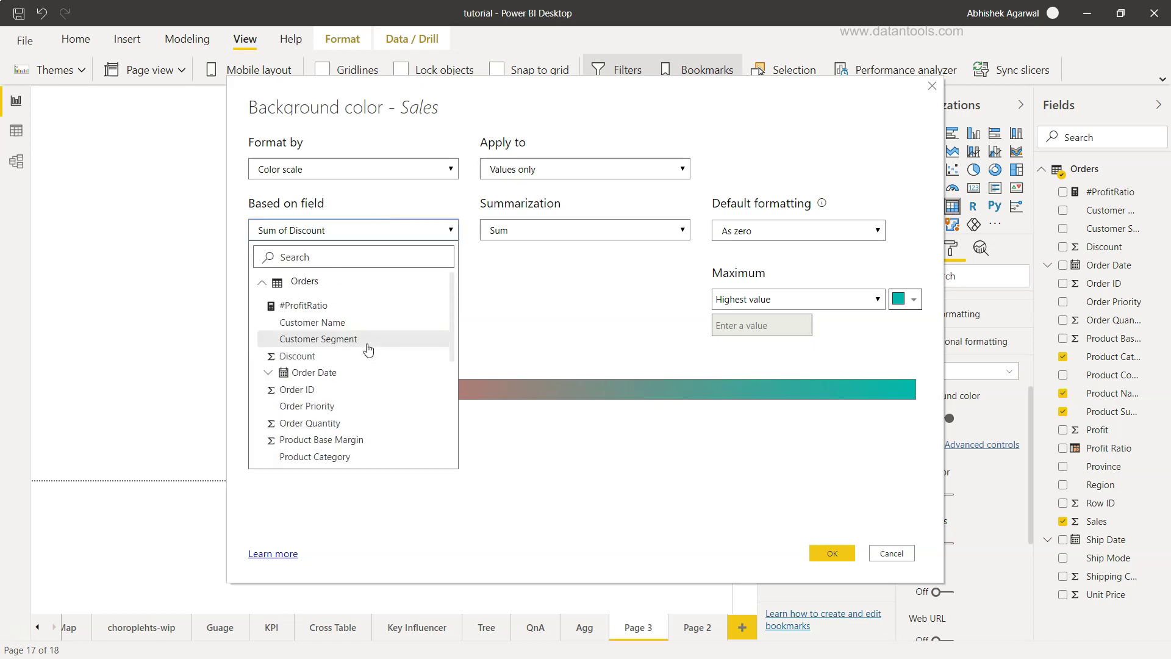
click(379, 307)
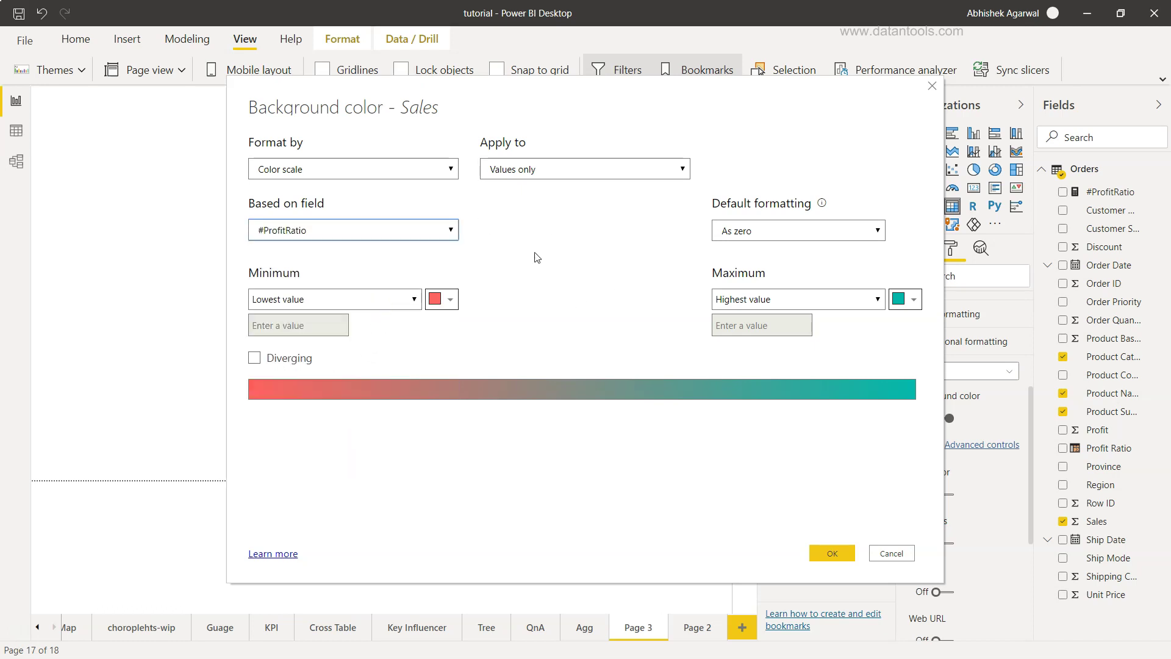
click(831, 555)
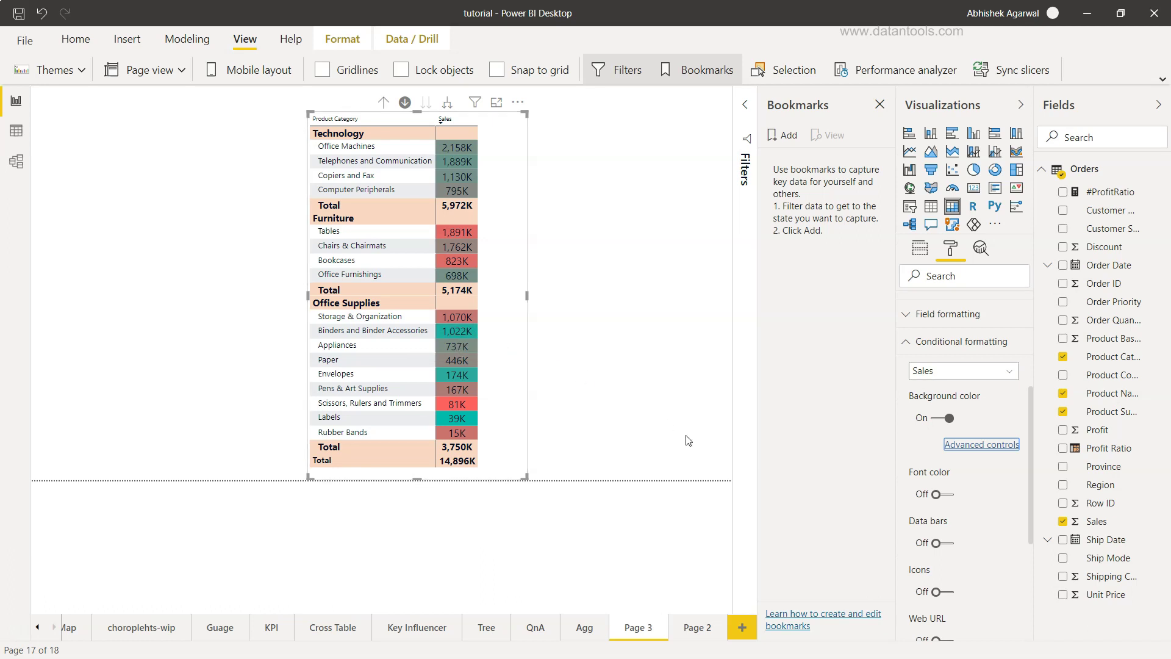
scroll(986, 505, down, 1)
scroll(986, 505, down, 3)
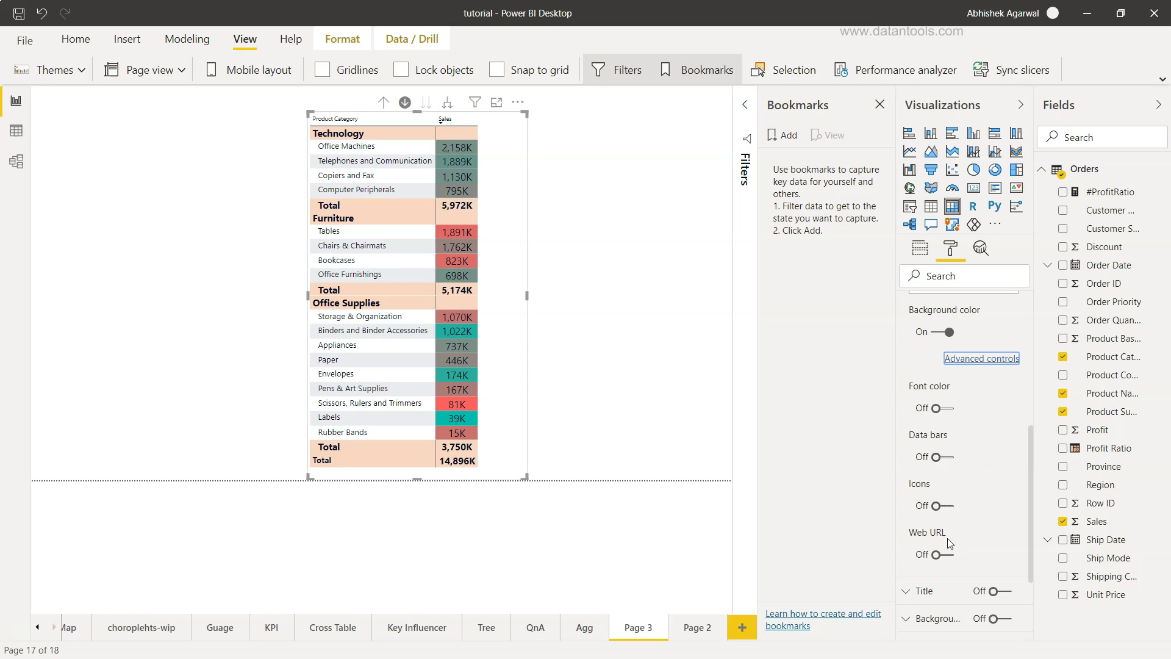
scroll(947, 538, up, 2)
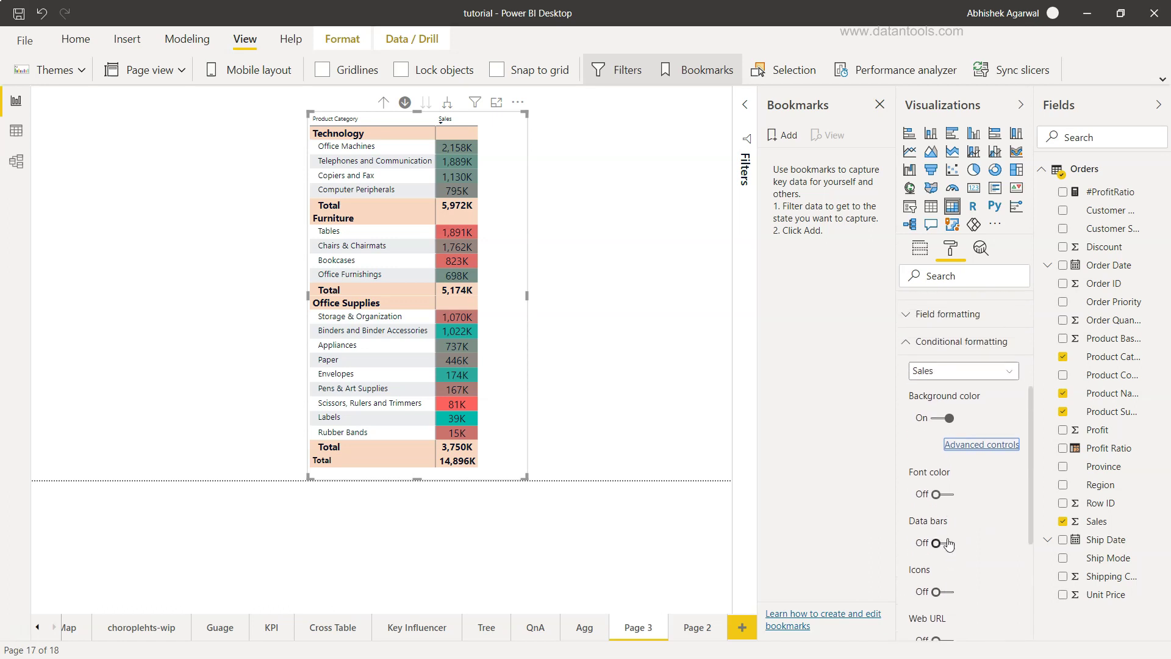
scroll(948, 544, up, 1)
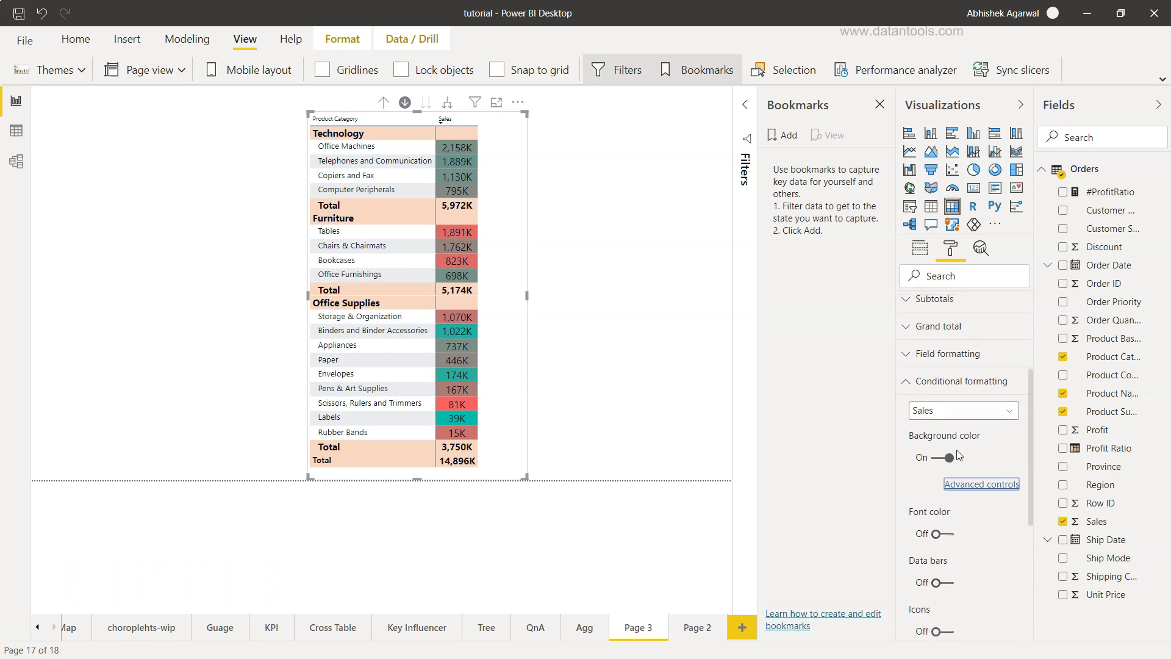
scroll(927, 570, down, 2)
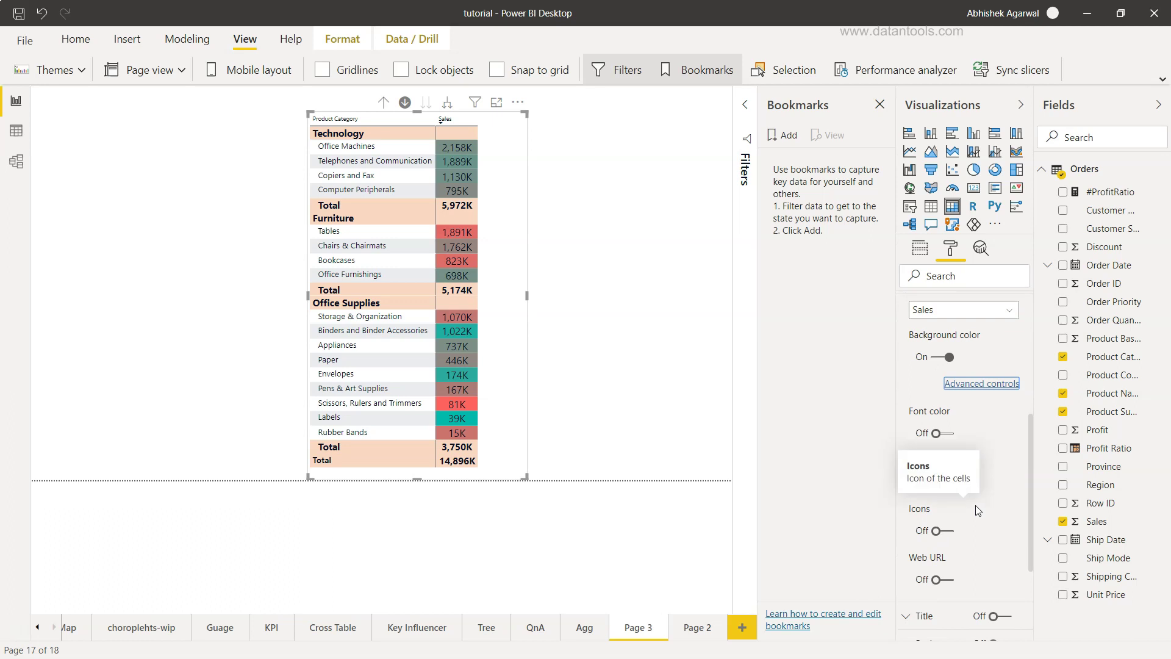
scroll(977, 510, up, 1)
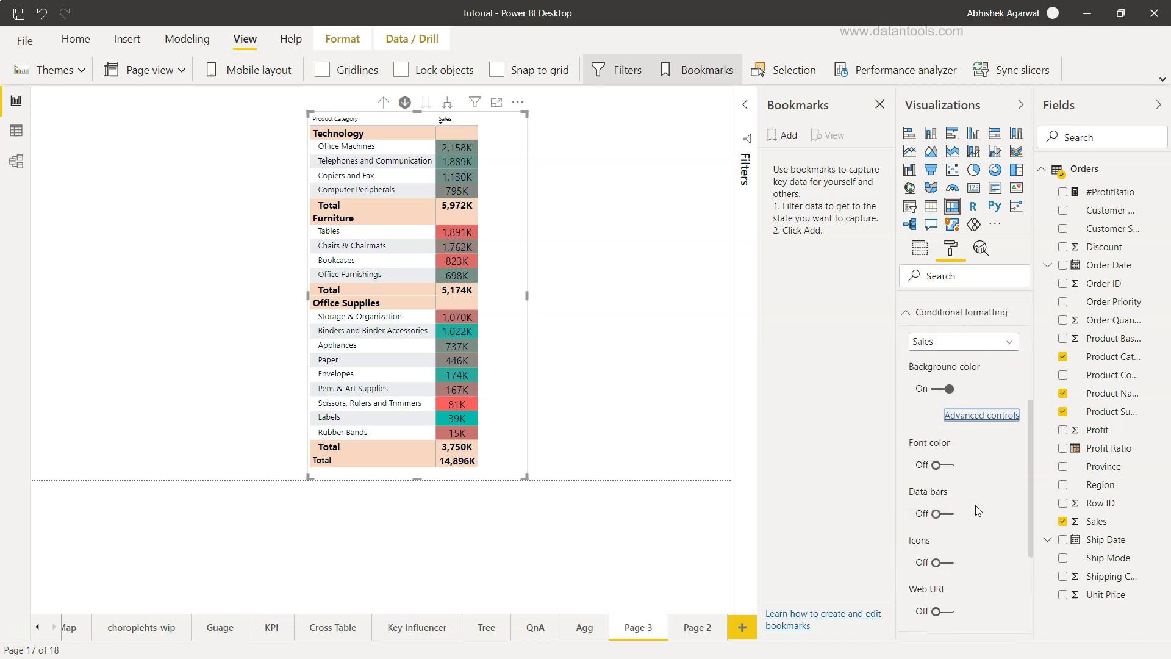